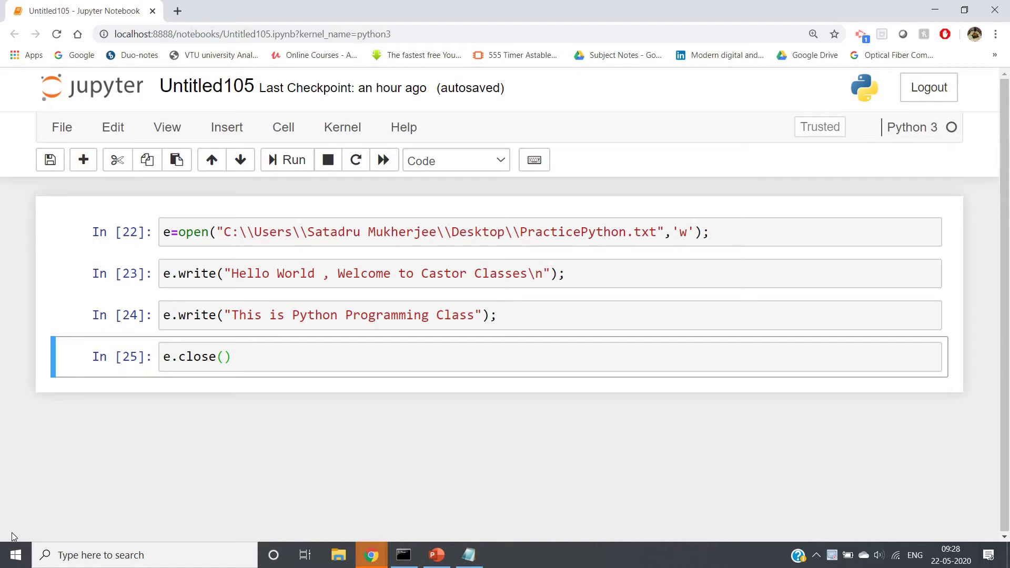
Reveal the PracticePython Notepad file with its two written lines, then head back to Chrome.
click(944, 5)
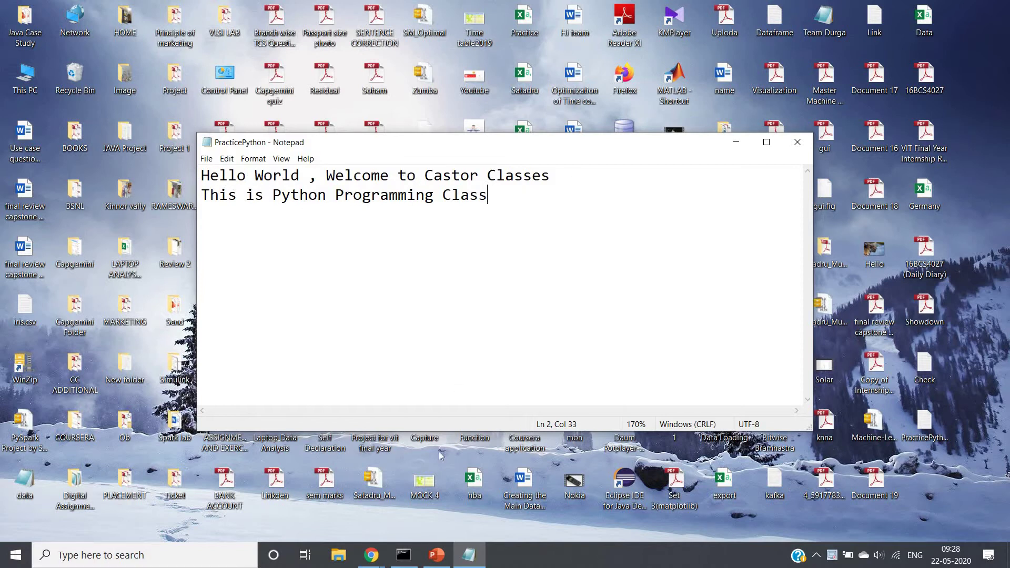
click(370, 555)
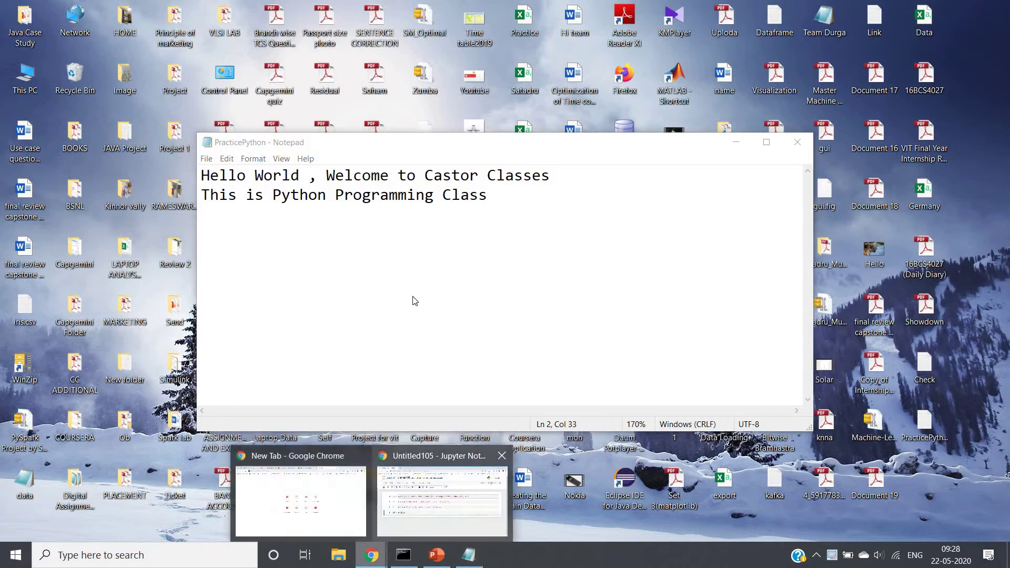
Review the existing open('w'), two write and close cells in the Jupyter notebook.
click(413, 513)
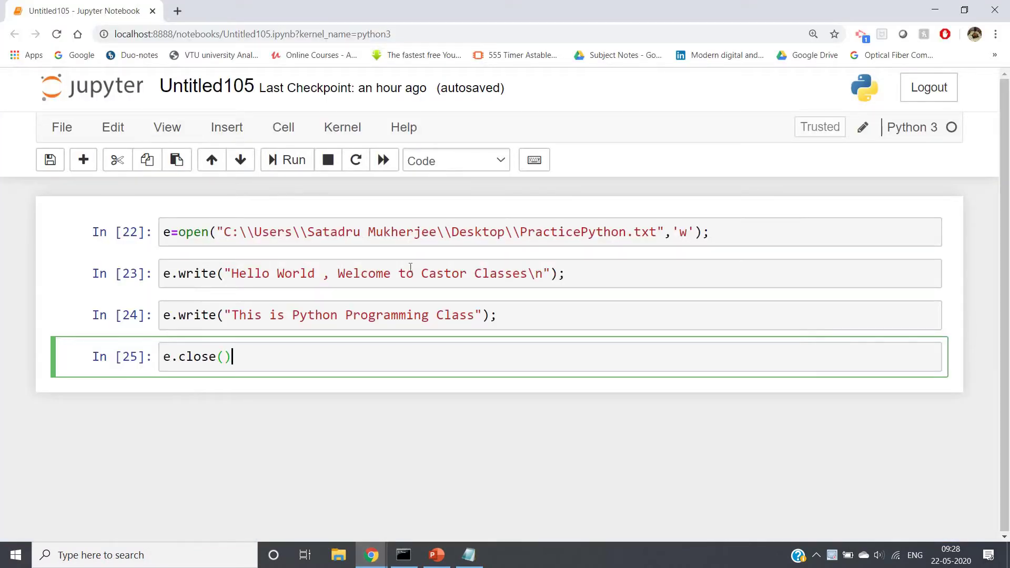
triple_click(389, 237)
click(388, 236)
triple_click(389, 237)
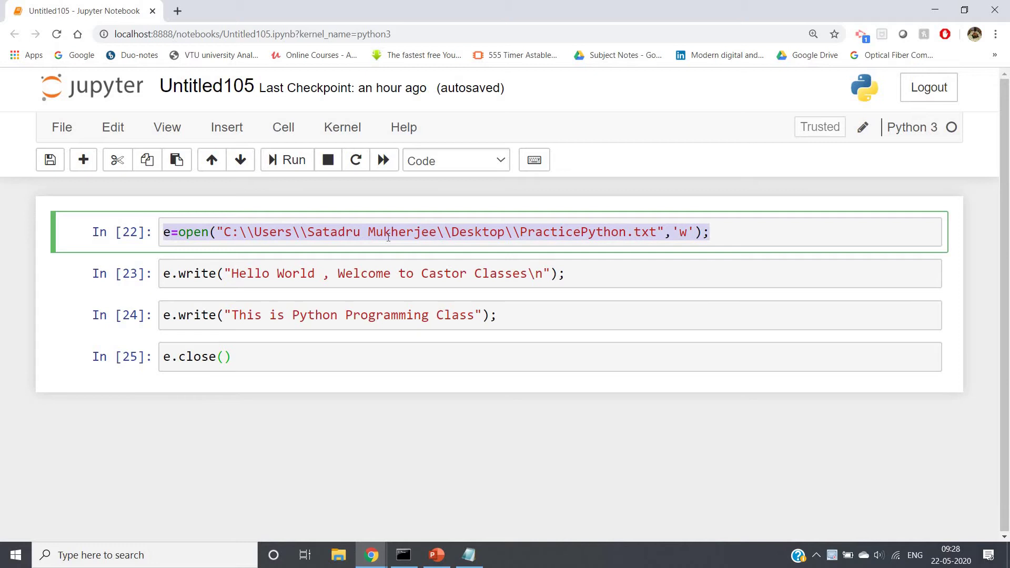
click(699, 255)
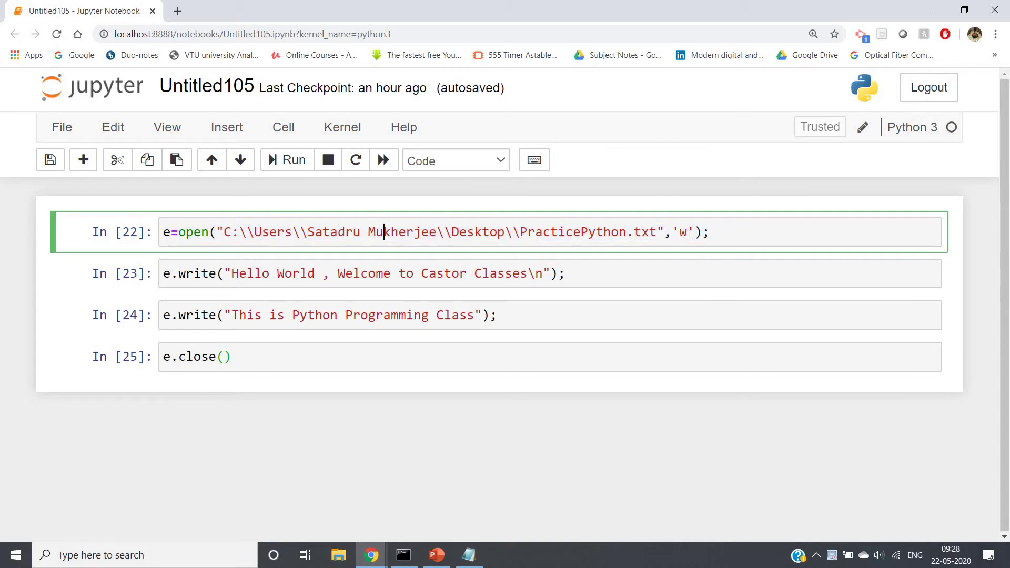
double_click(690, 233)
drag(500, 294, 443, 277)
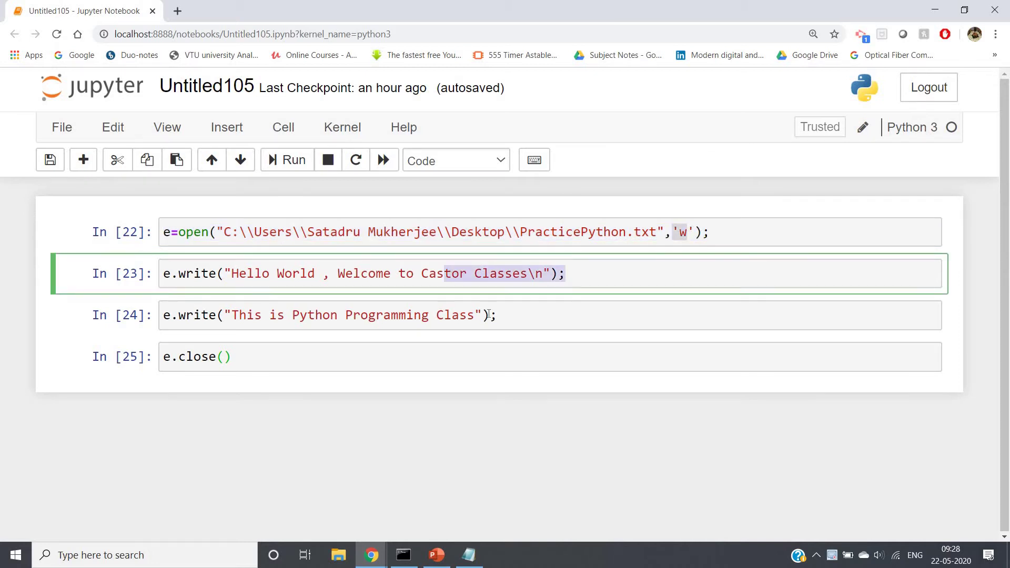
mouse_move(164, 316)
mouse_down()
mouse_move(247, 398)
mouse_move(185, 364)
mouse_move(266, 356)
mouse_up()
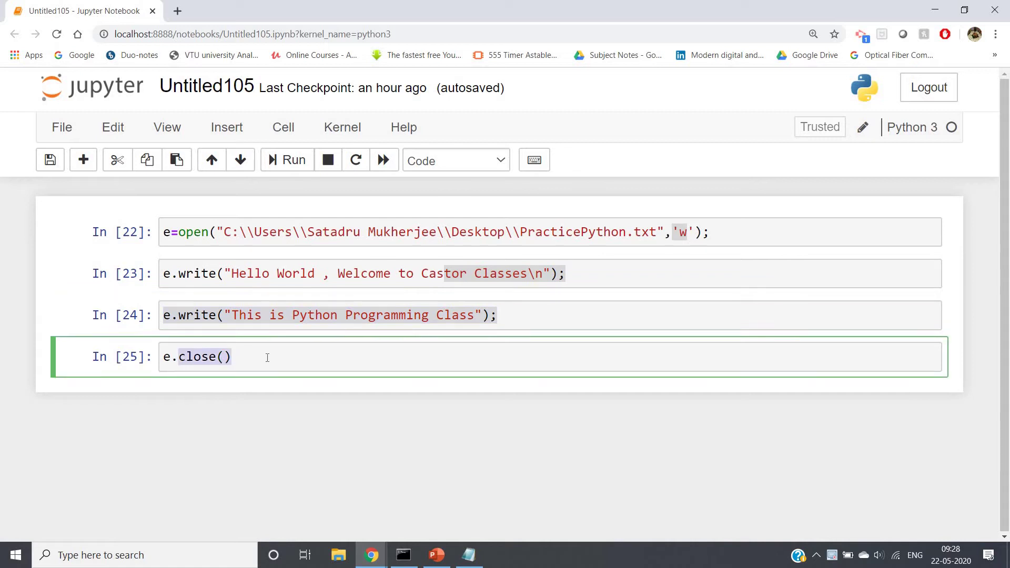
click(266, 356)
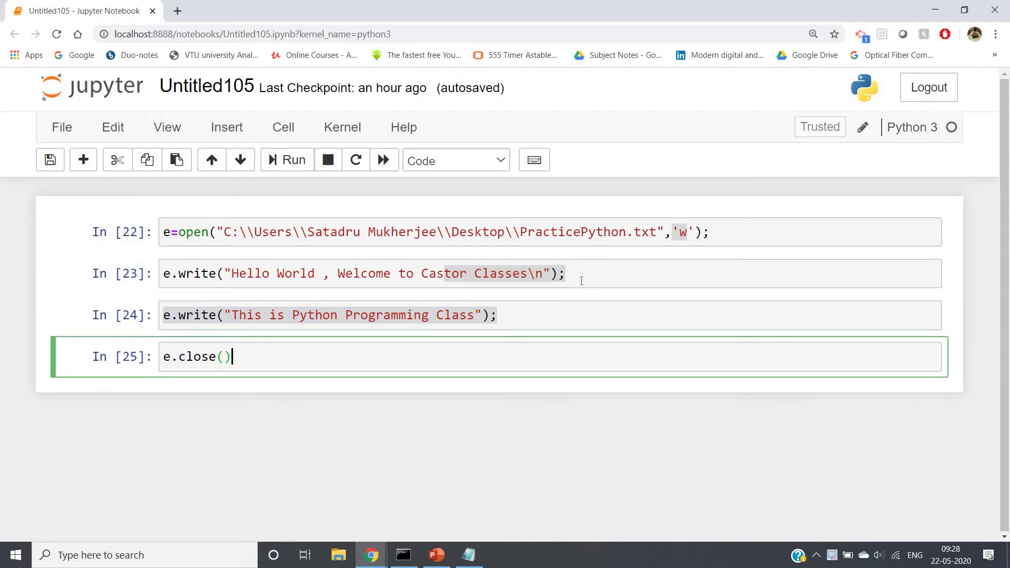
click(559, 273)
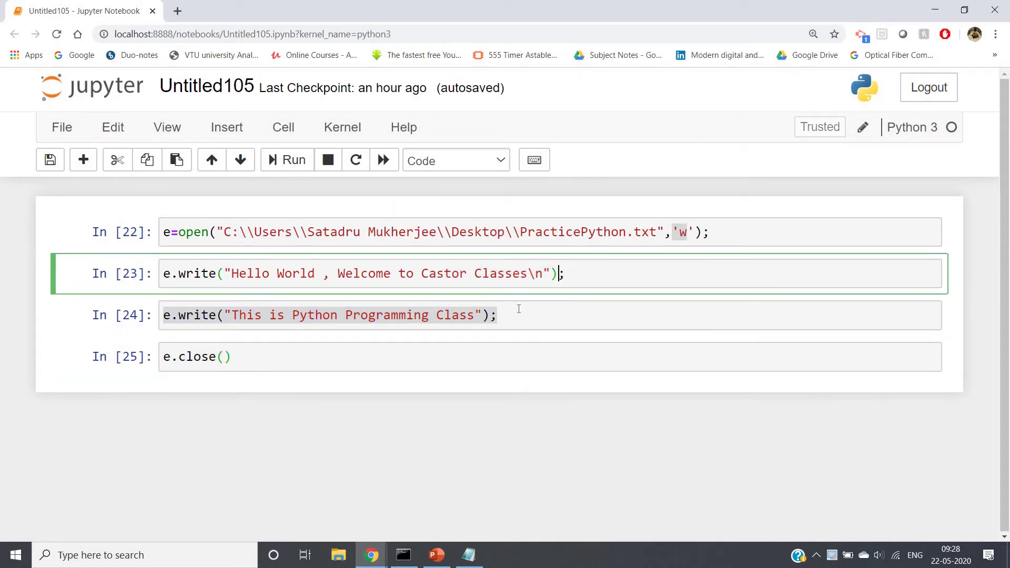
click(334, 358)
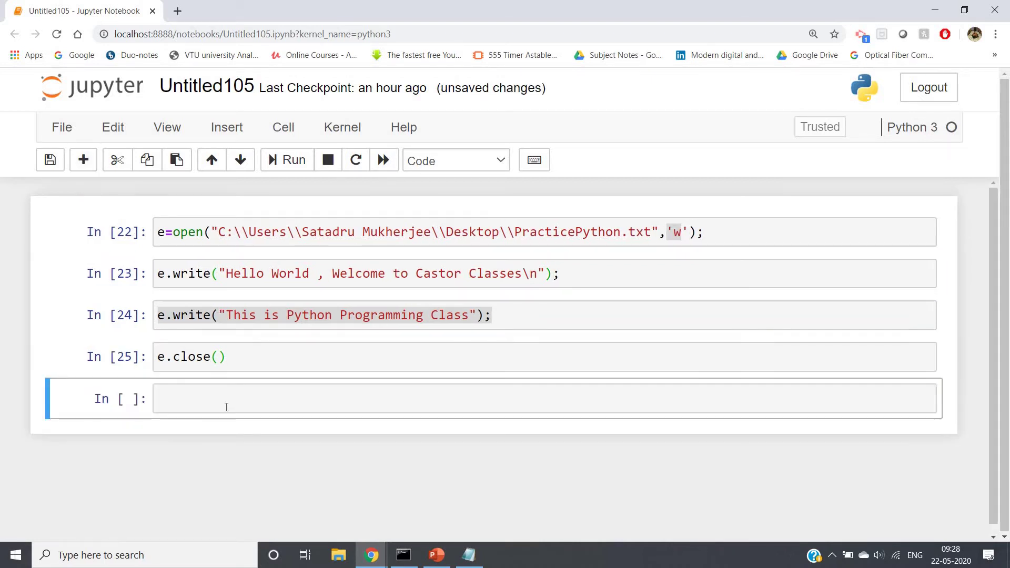
Copy the whole file-opening line from In [22] and focus the new empty bottom cell.
click(226, 407)
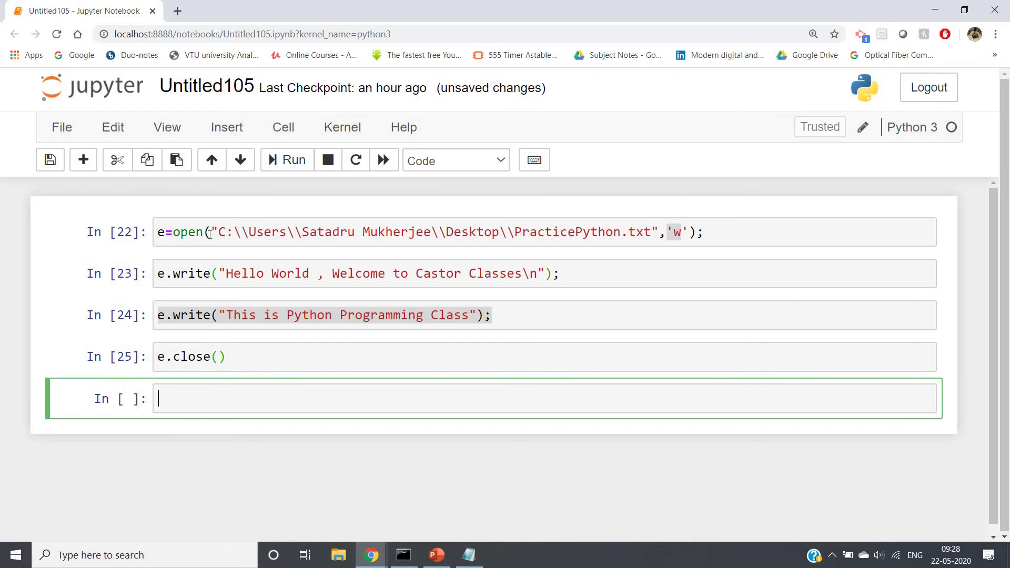
drag(158, 232, 706, 239)
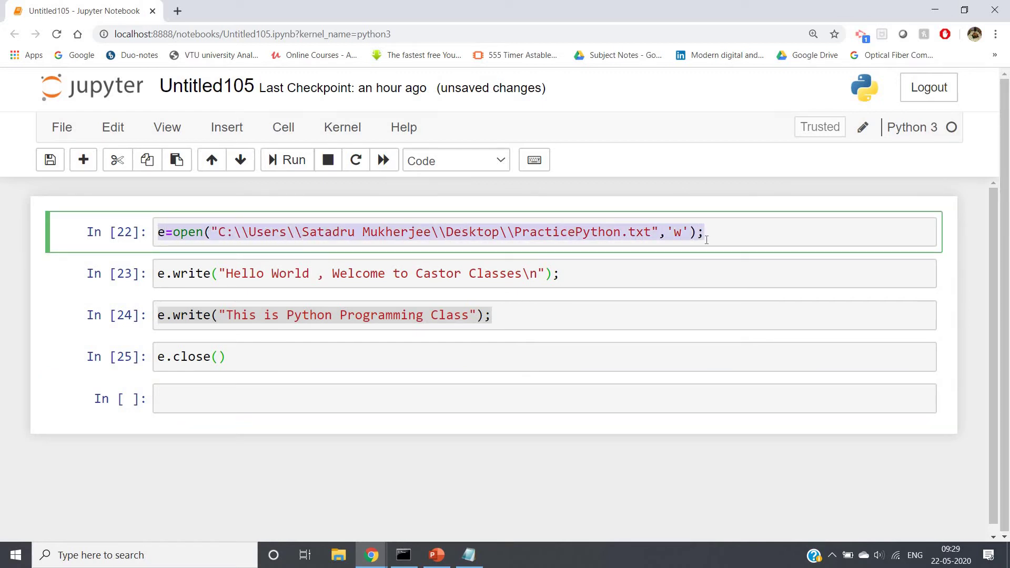
click(706, 239)
click(418, 399)
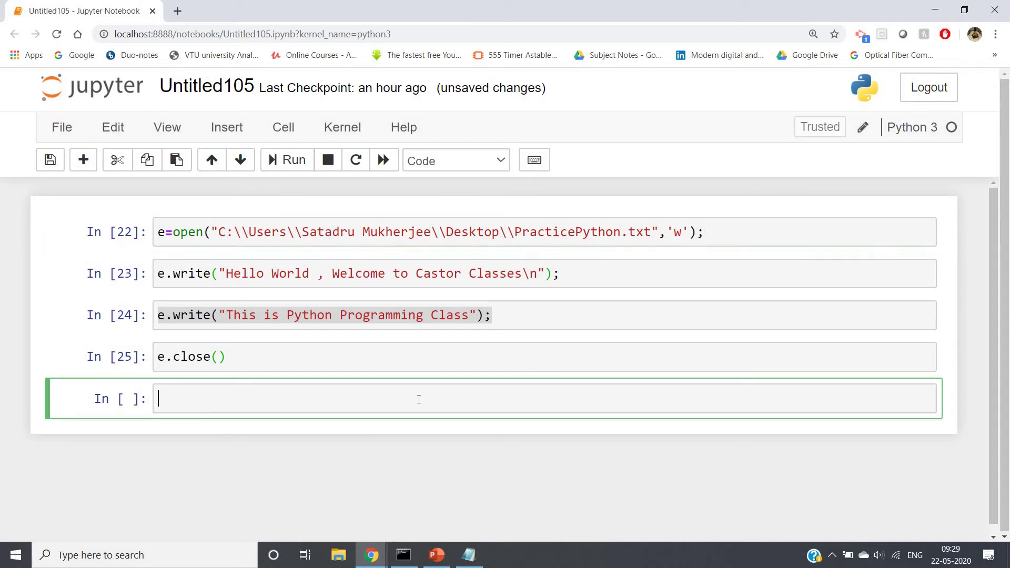
Reopen PracticePython.txt with mode 'a' instead of 'w' in the new cell and run it as In [26].
text(e=open("C:\\Users\\Satadru Mukherjee\\Desktop\\PracticePython.txt",'w');)
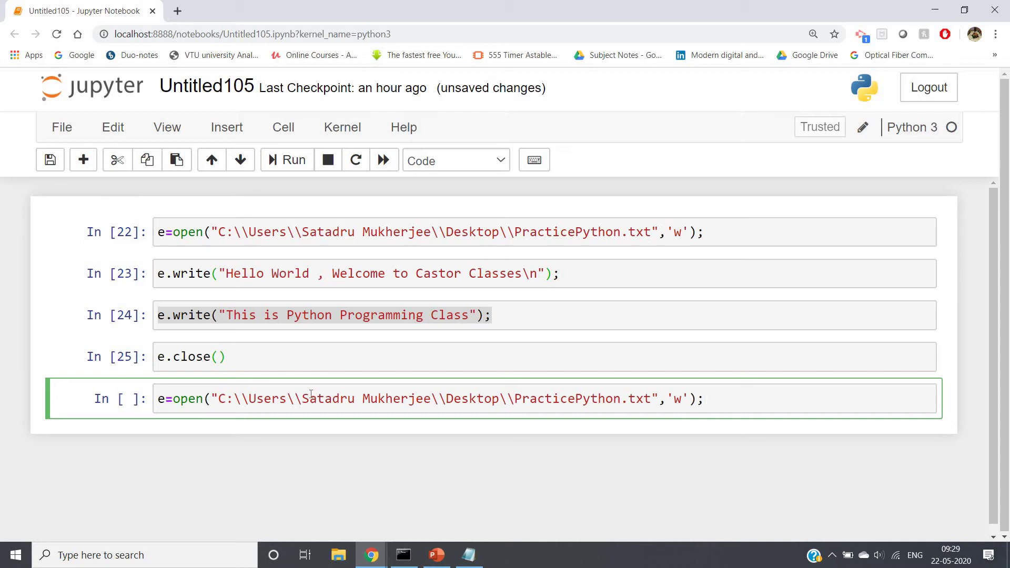
drag(218, 399, 447, 398)
drag(508, 398, 650, 398)
click(508, 398)
click(681, 399)
key(BackSpace)
text(a)
key(End)
click(587, 319)
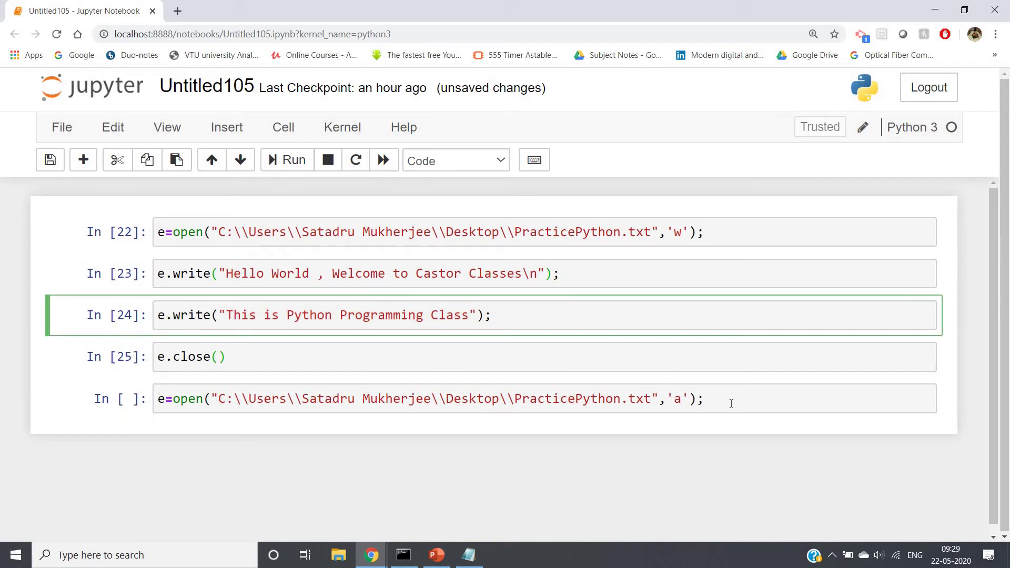
click(731, 403)
key(ctrl+Return)
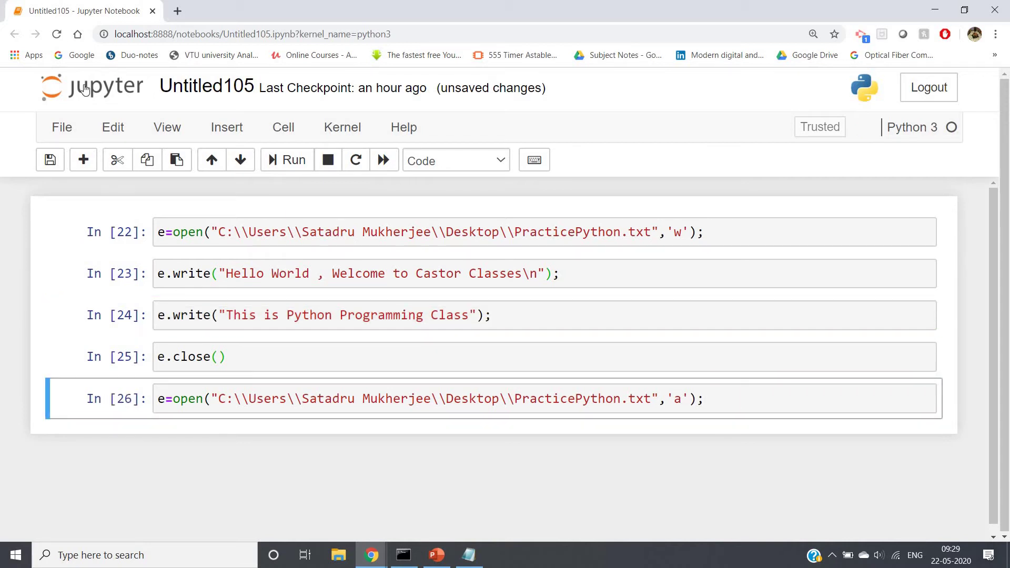
Insert a cell and paste the two e.write lines from In [23] and In [24] into it.
click(79, 160)
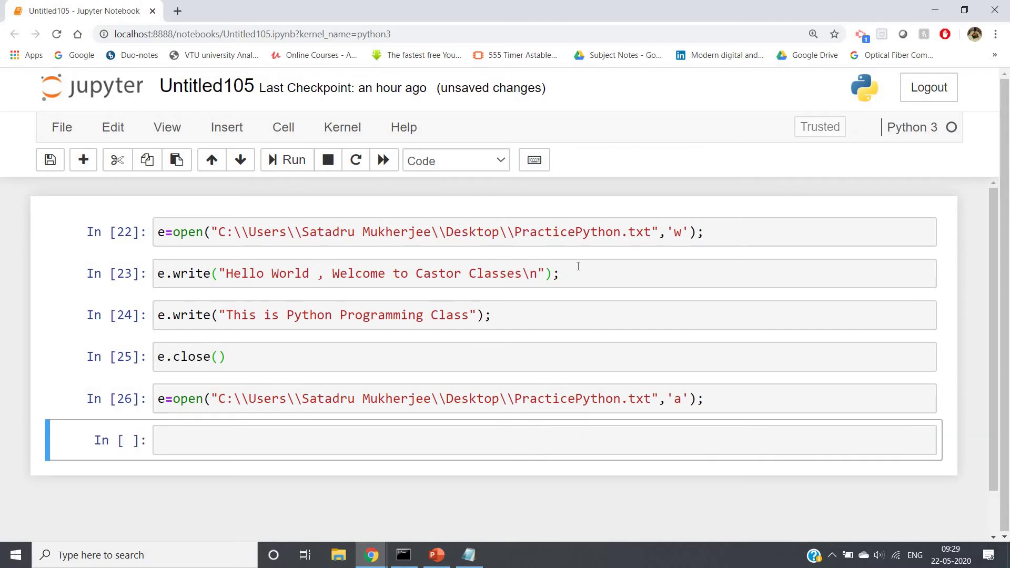
drag(559, 274, 155, 277)
key(ctrl+c)
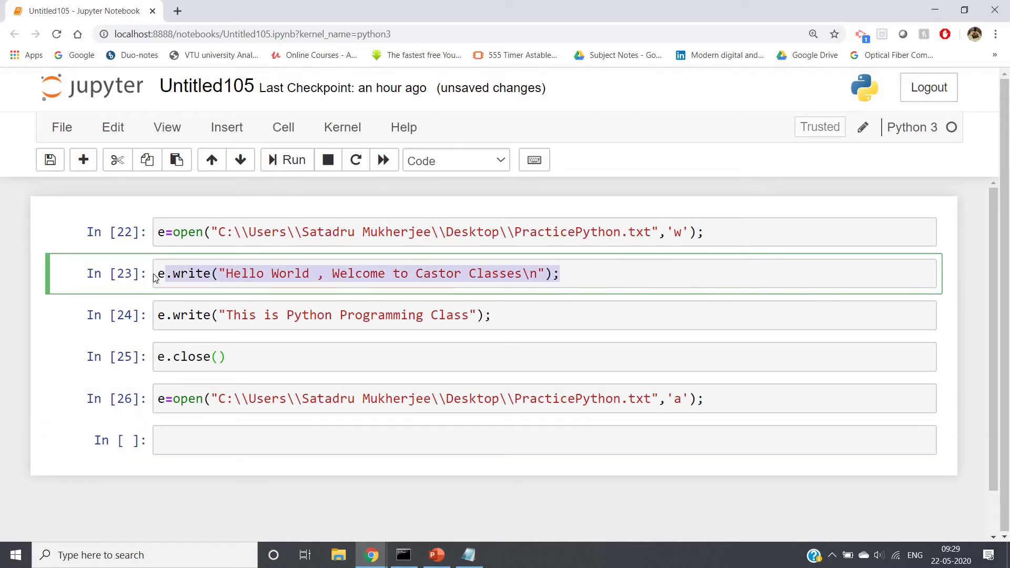
click(237, 439)
key(ctrl+v)
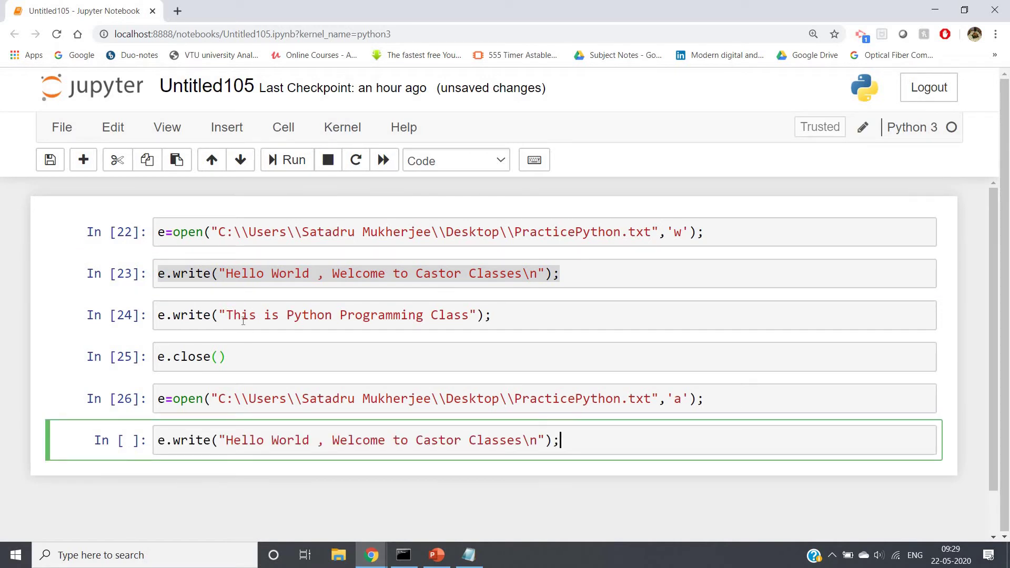
drag(493, 315, 160, 313)
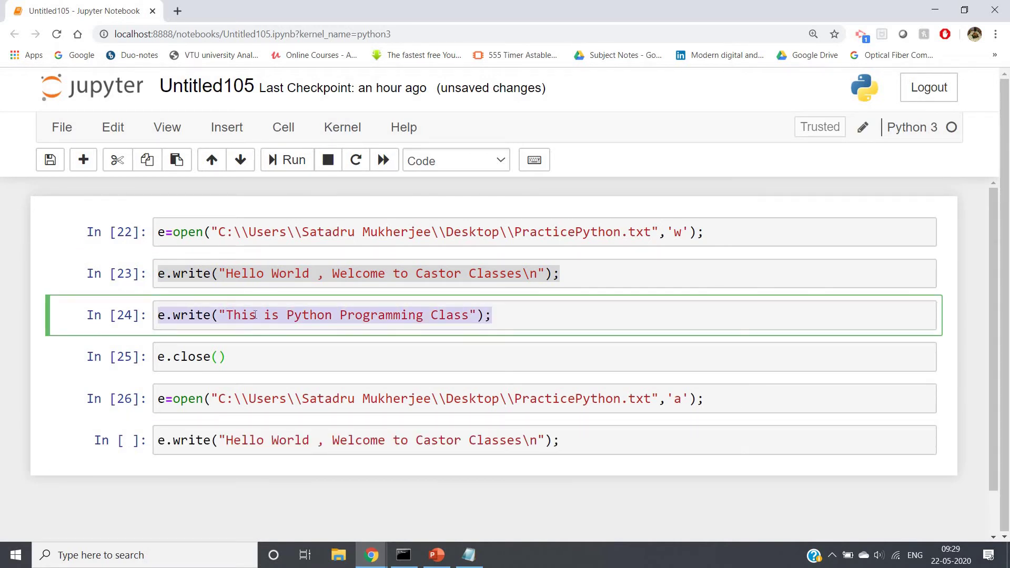
click(159, 315)
click(562, 444)
key(Return)
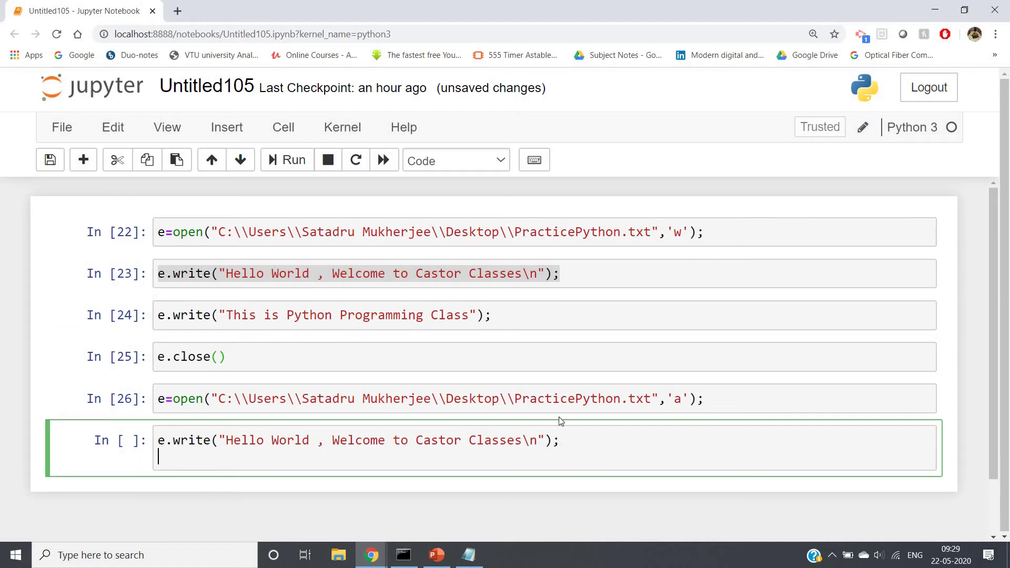
text(e.write("This is Python Programming Class");)
Add the e.close() call as the cell's third line and inspect the \n newline marker.
click(554, 273)
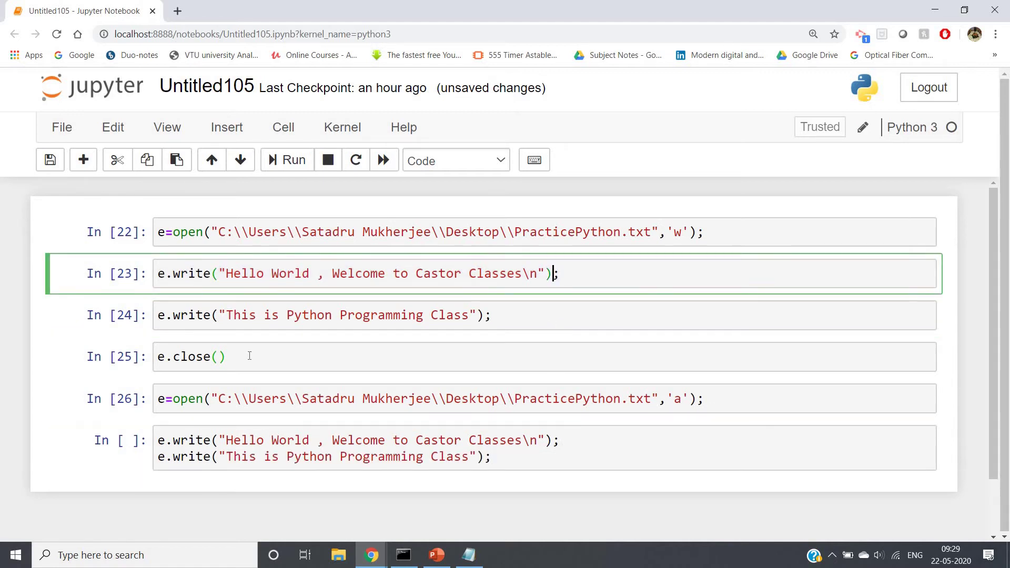
drag(230, 356, 144, 358)
key(ctrl+c)
click(145, 357)
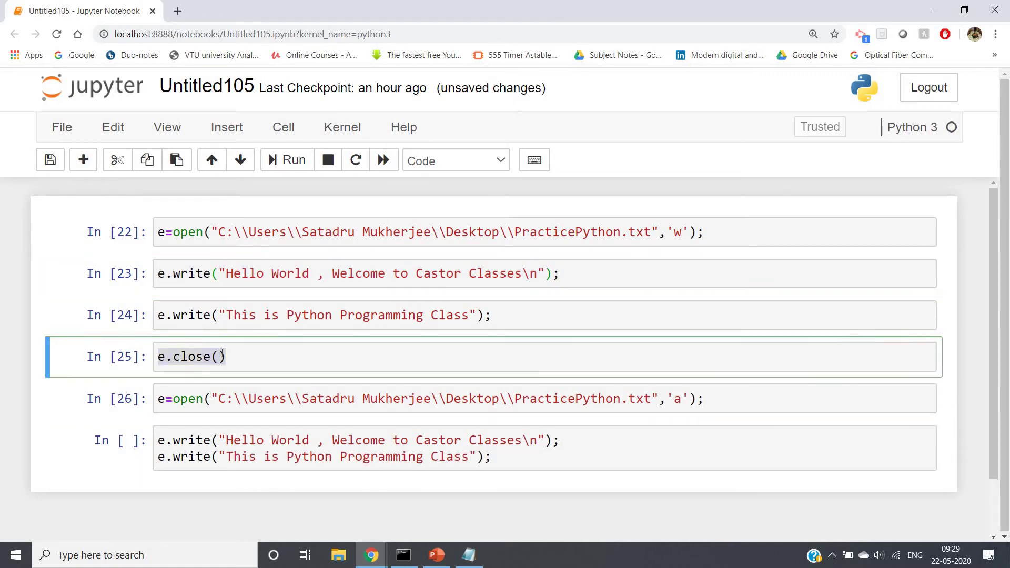
click(219, 357)
click(549, 458)
key(Return)
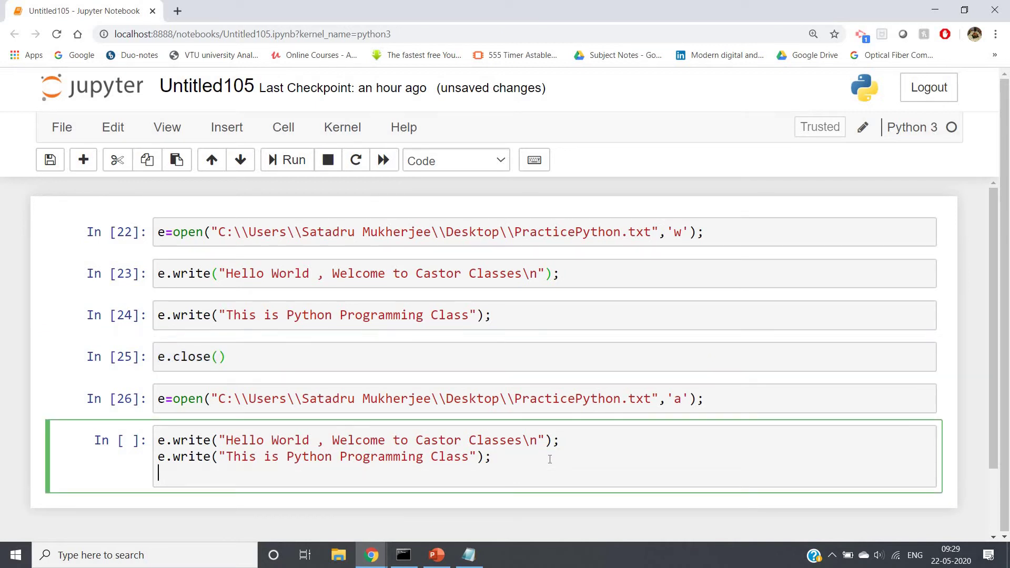
key(ctrl+v)
drag(225, 274, 539, 274)
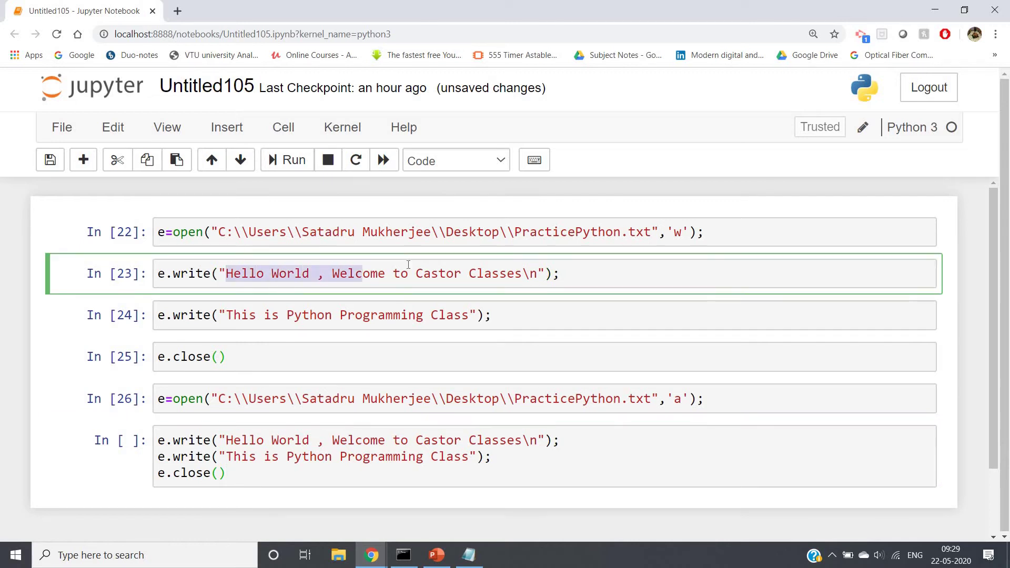
click(538, 274)
key(shift+Left)
key(shift+Left)
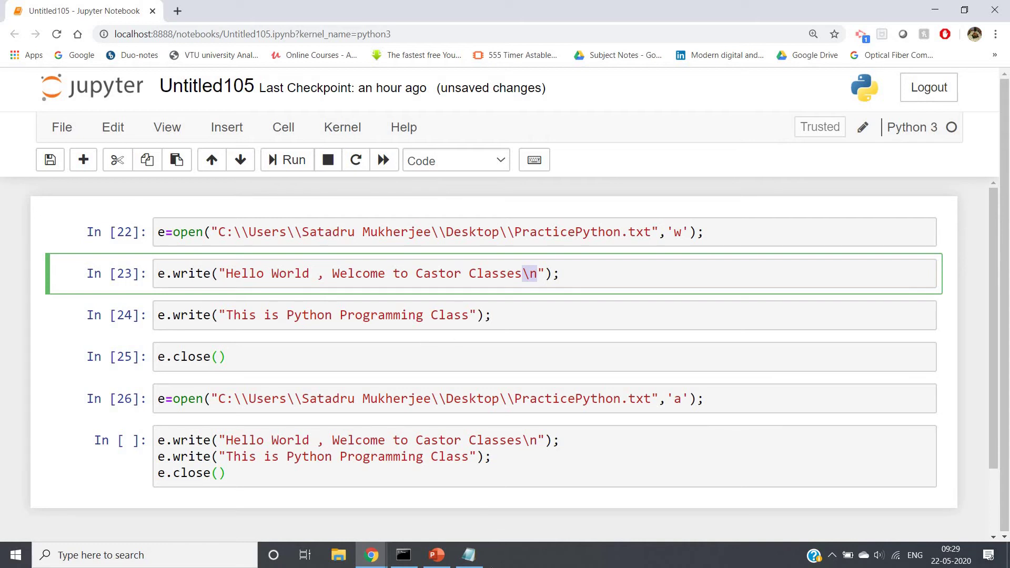
In Notepad, add an unsaved blank third line after 'Class' in PracticePython.
click(474, 557)
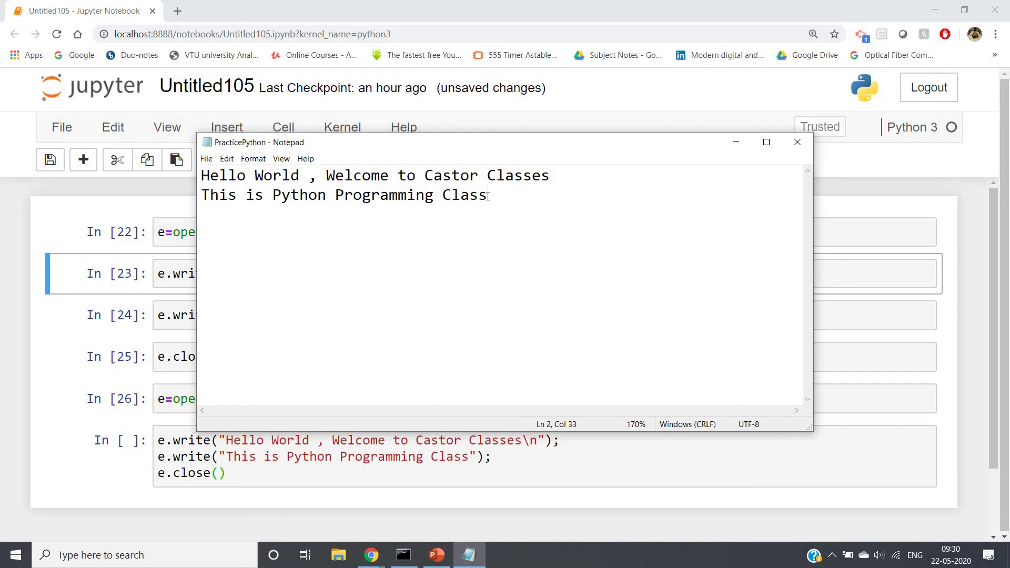
key(Return)
key(BackSpace)
key(Return)
Back in Jupyter, inspect the first write string and its \n escape in the bottom cell.
click(25, 364)
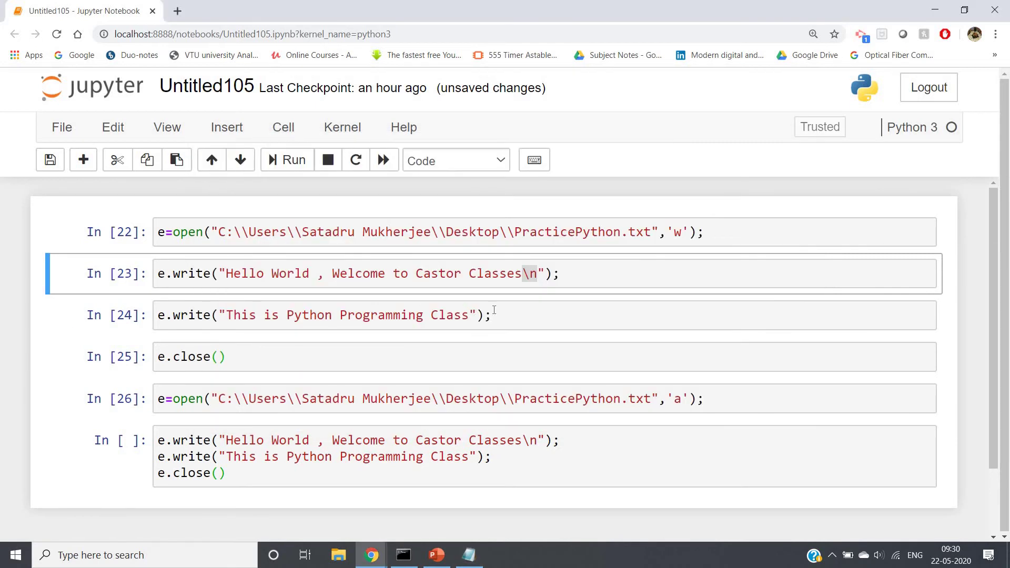
click(468, 315)
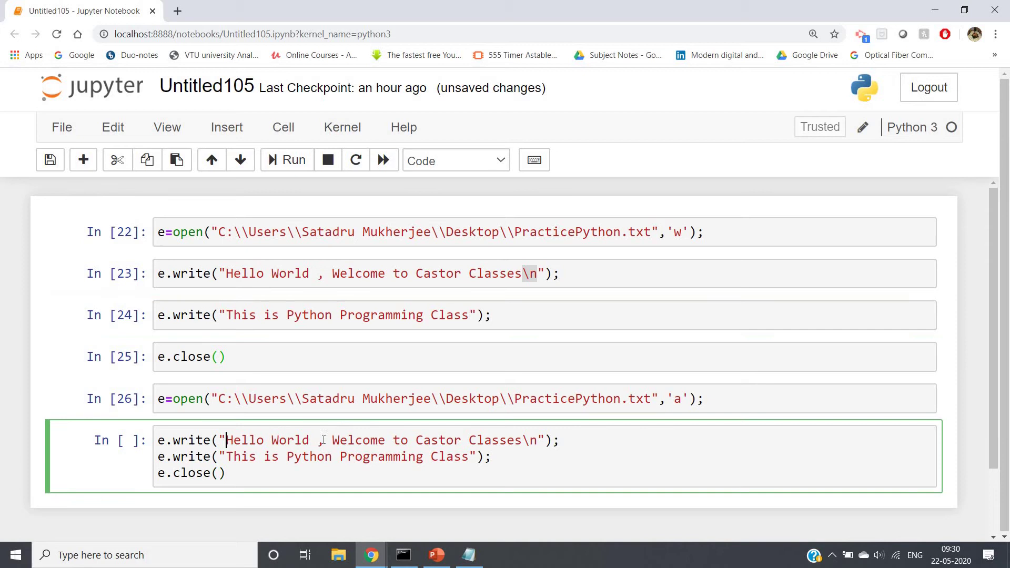
drag(225, 440, 362, 440)
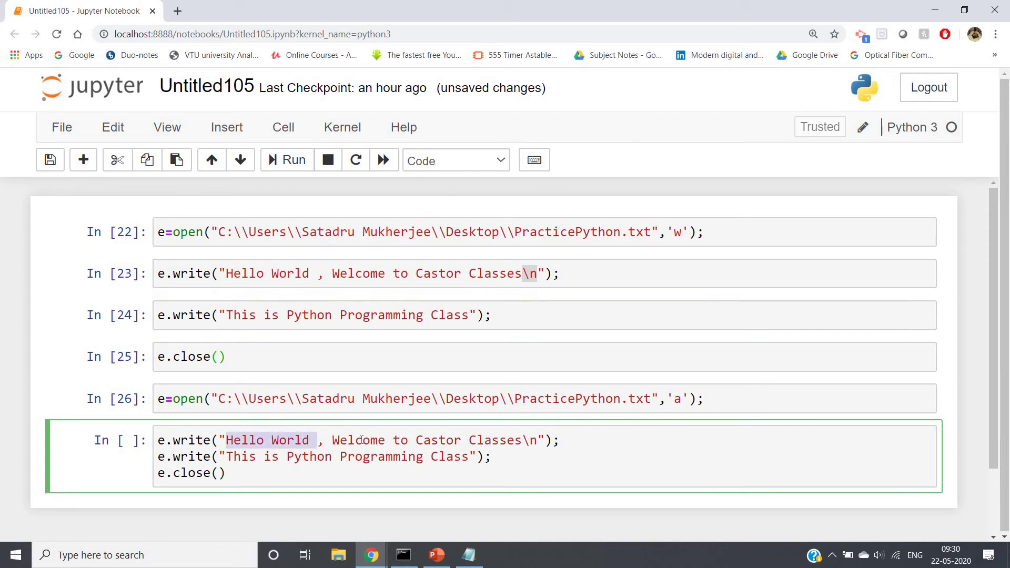
drag(443, 435, 525, 441)
click(524, 440)
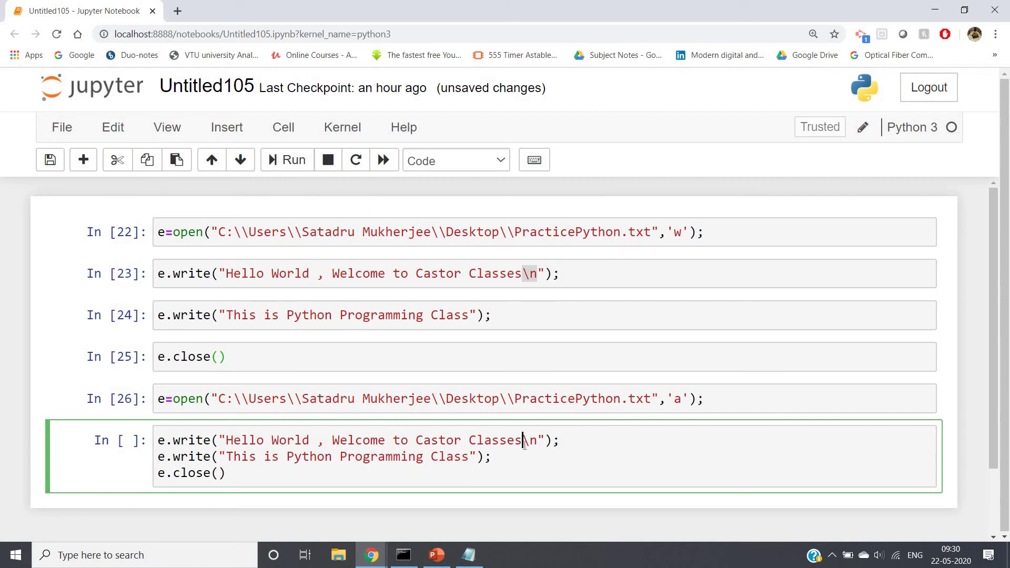
drag(522, 441, 540, 439)
click(540, 439)
Insert a leading space before Hello in the bottom cell's first write string.
click(225, 441)
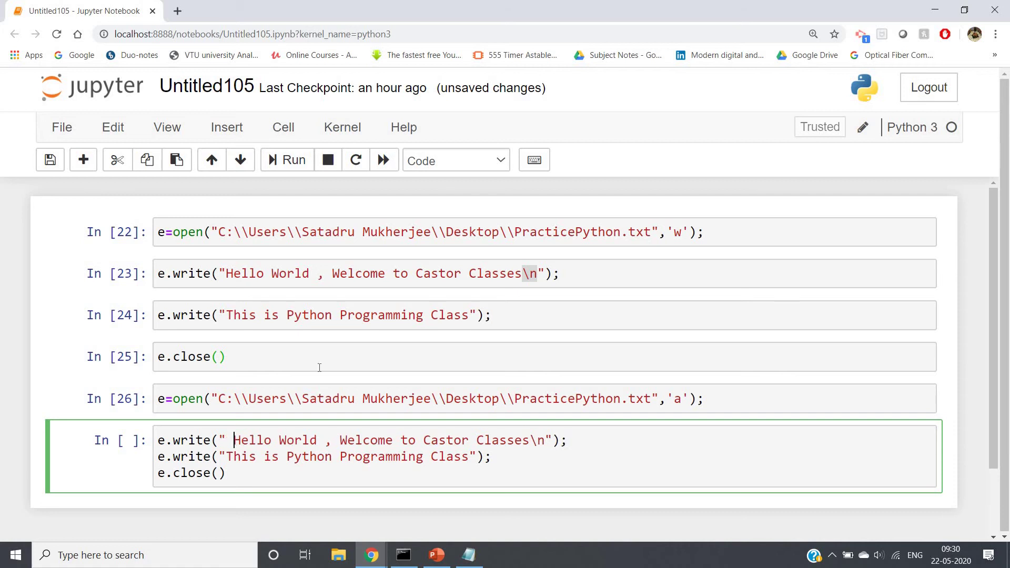
drag(226, 315, 470, 315)
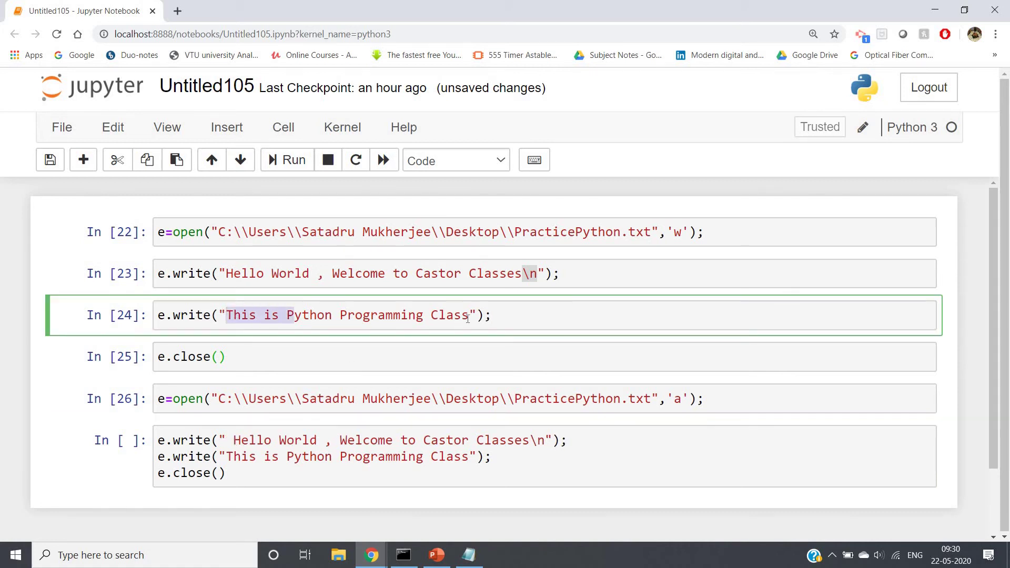
click(470, 315)
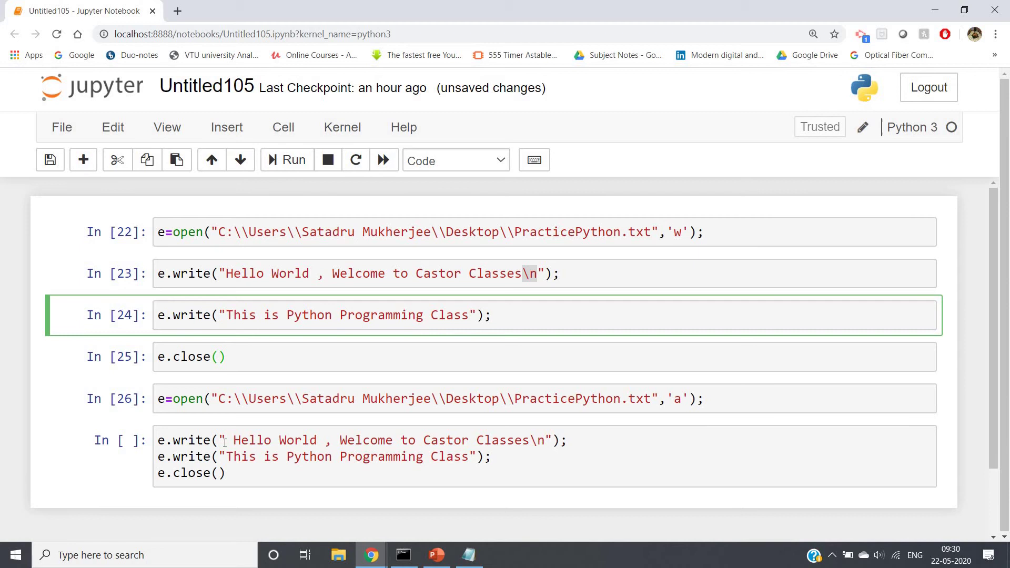
click(226, 441)
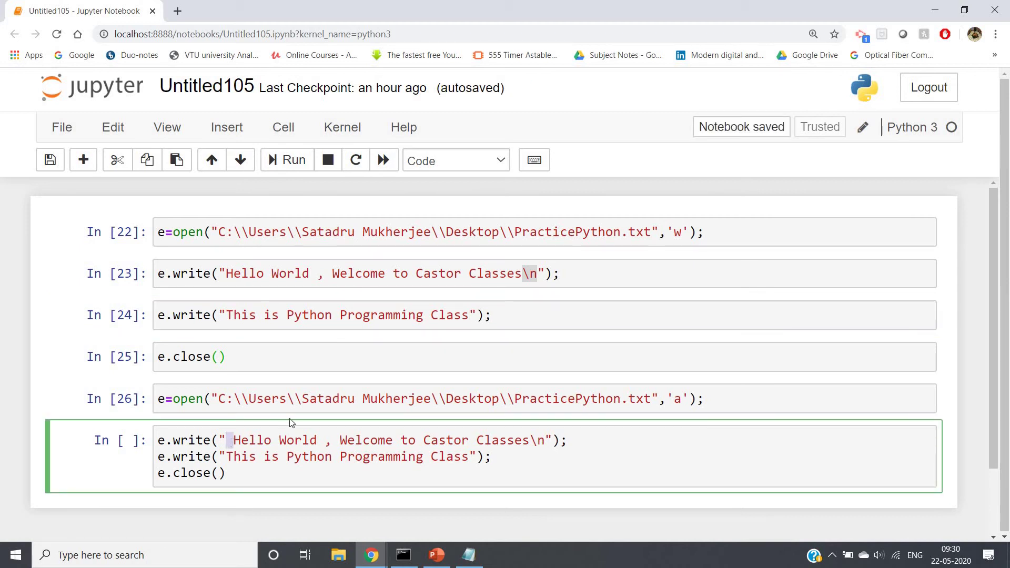
Run the append-mode open cell In [26] and the write-and-close cell.
click(341, 398)
key(ctrl+Return)
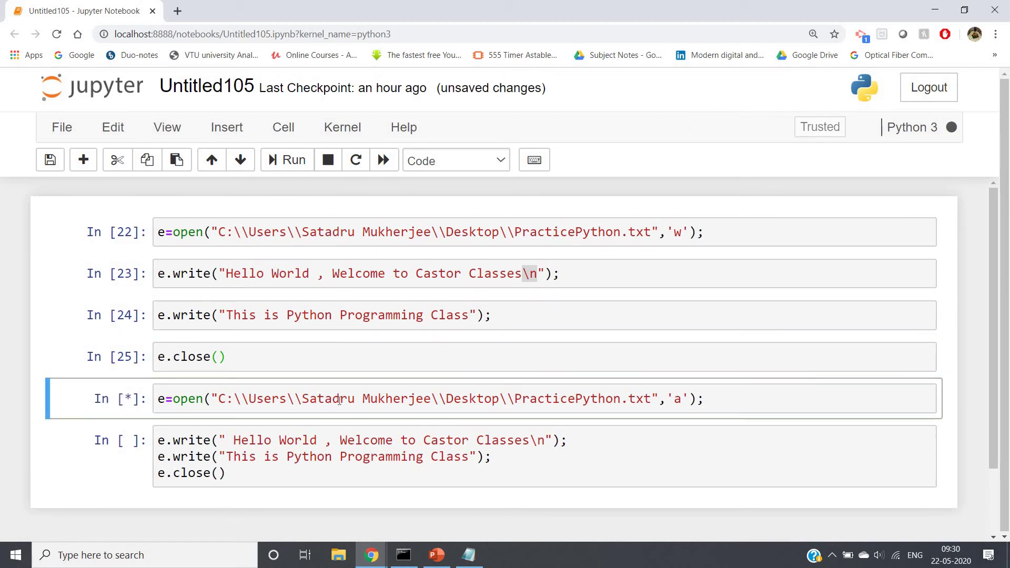
click(341, 456)
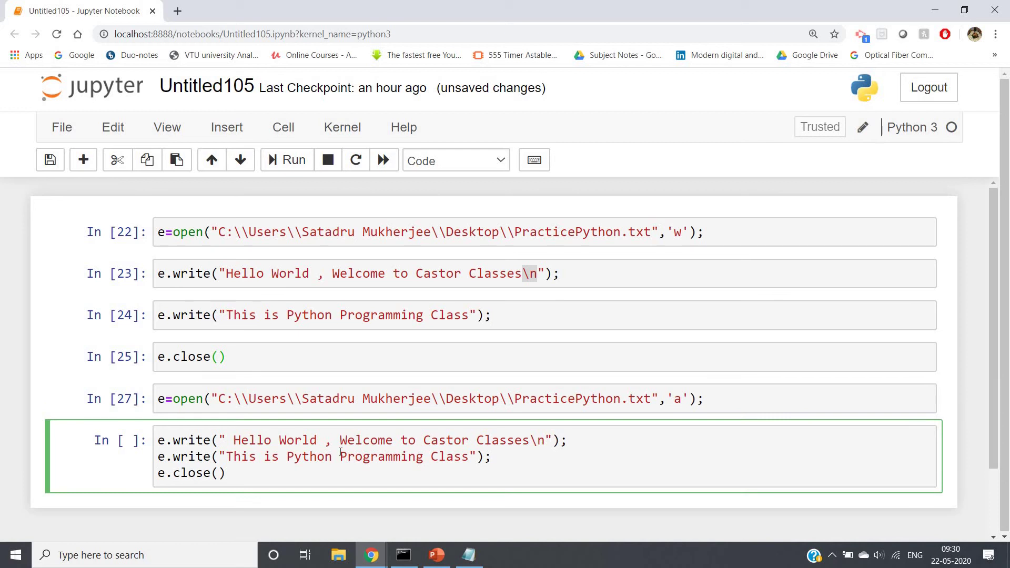
key(ctrl+Return)
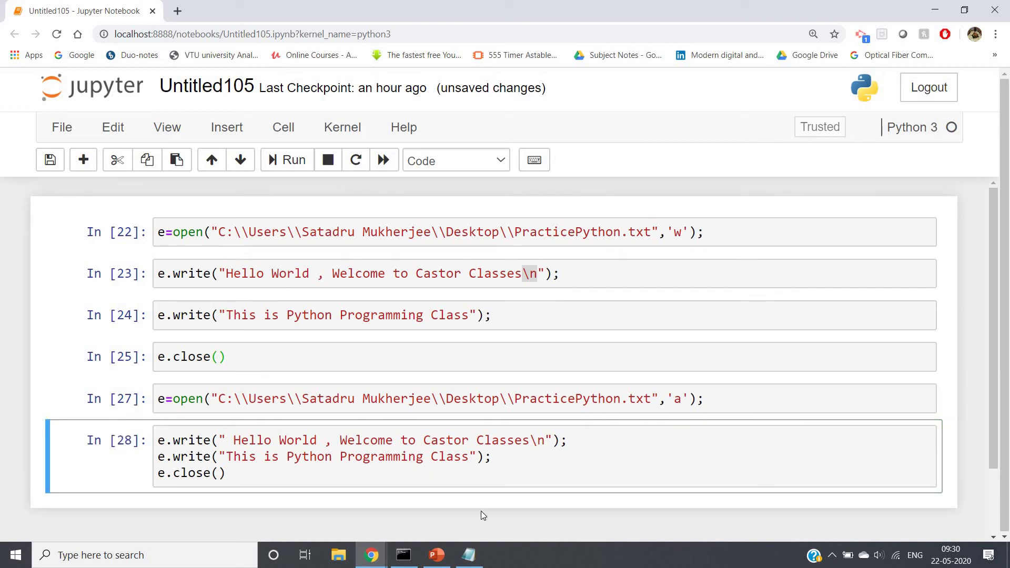
Close the outdated Notepad copy with Don't Save and reopen PracticePython.txt from the desktop.
click(471, 553)
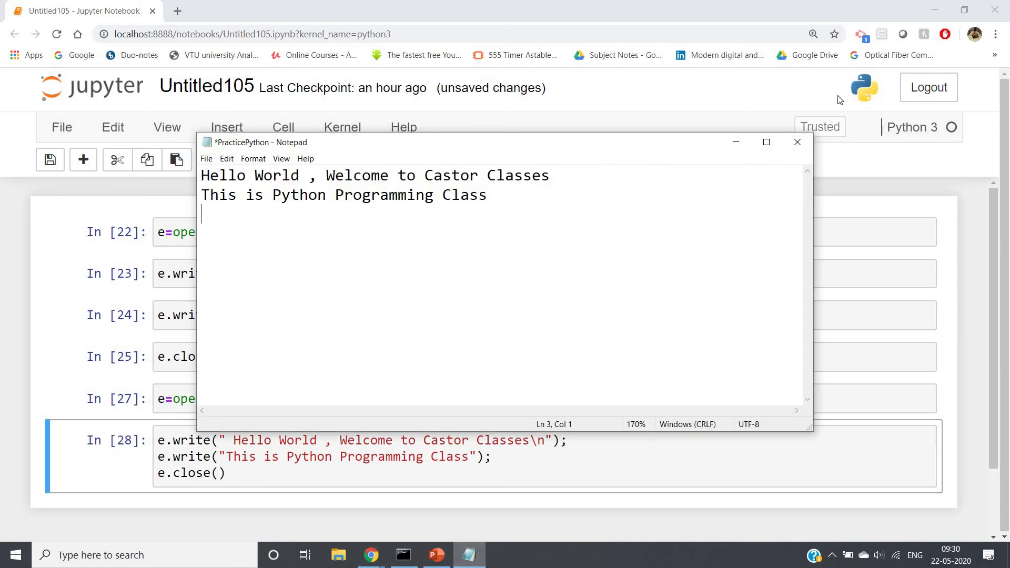
click(797, 142)
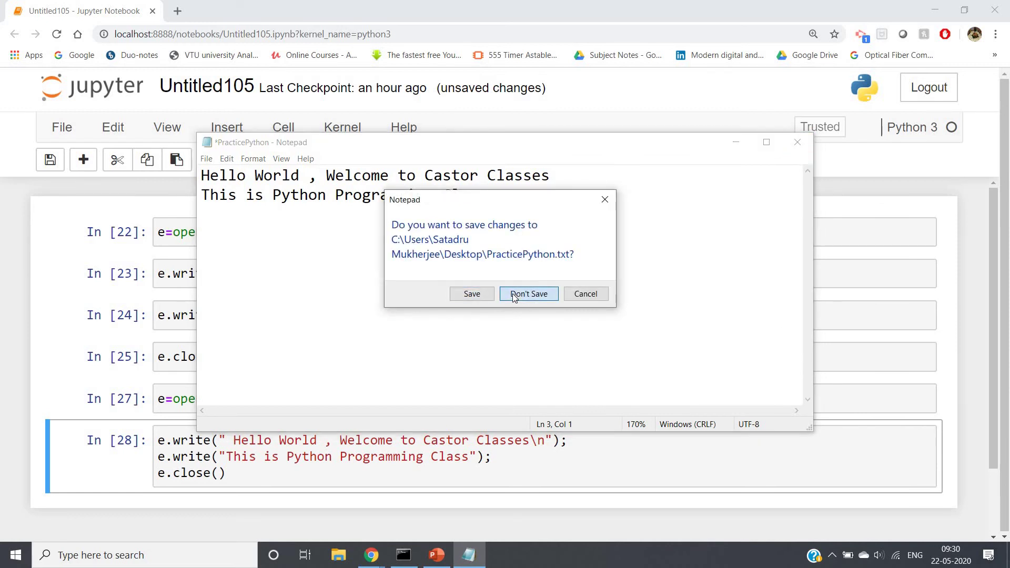
click(528, 294)
click(1007, 554)
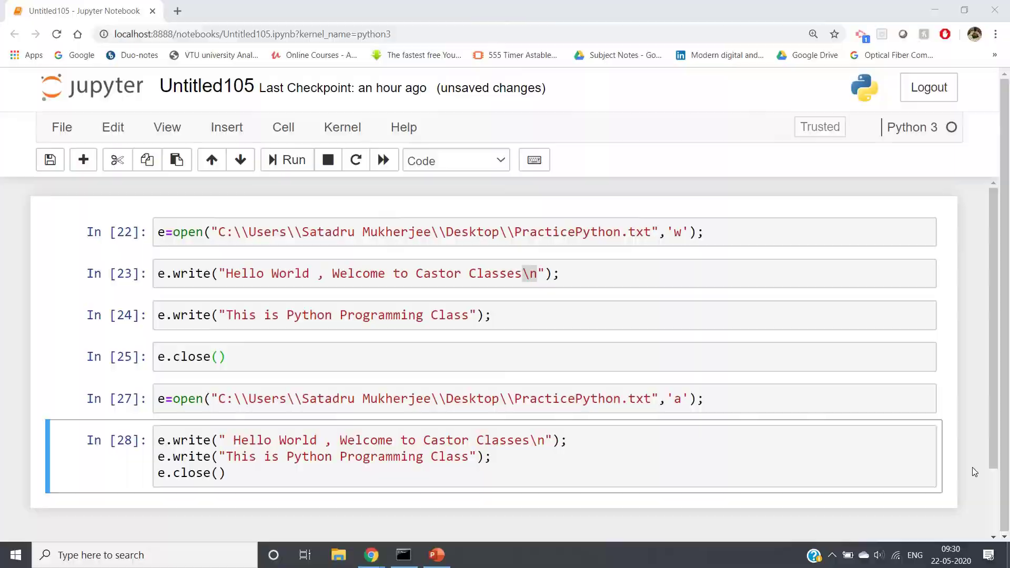
double_click(923, 426)
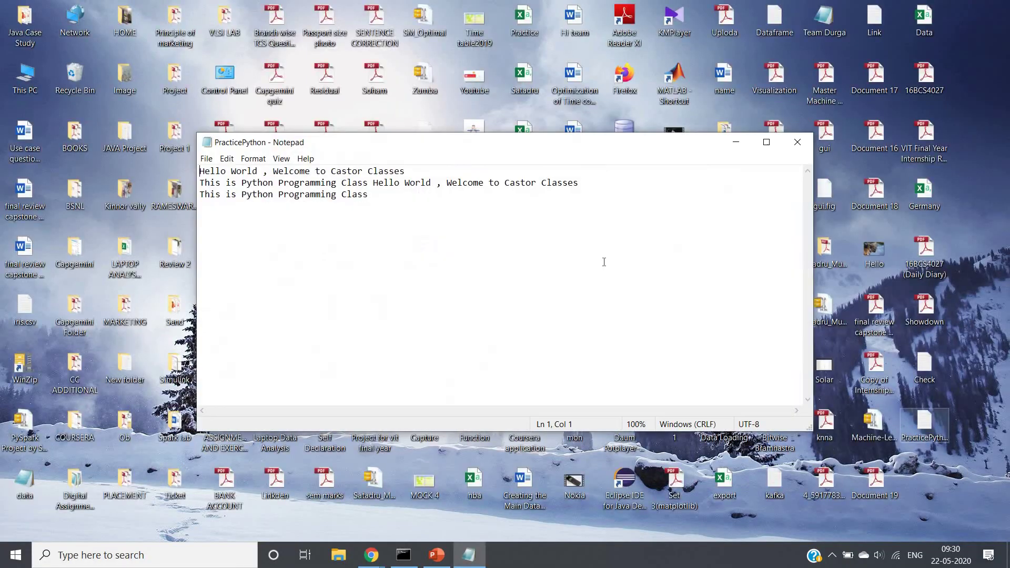
Maximize Notepad and inspect the appended Hello World on line 2 and the Python class line 3.
key(super+Up)
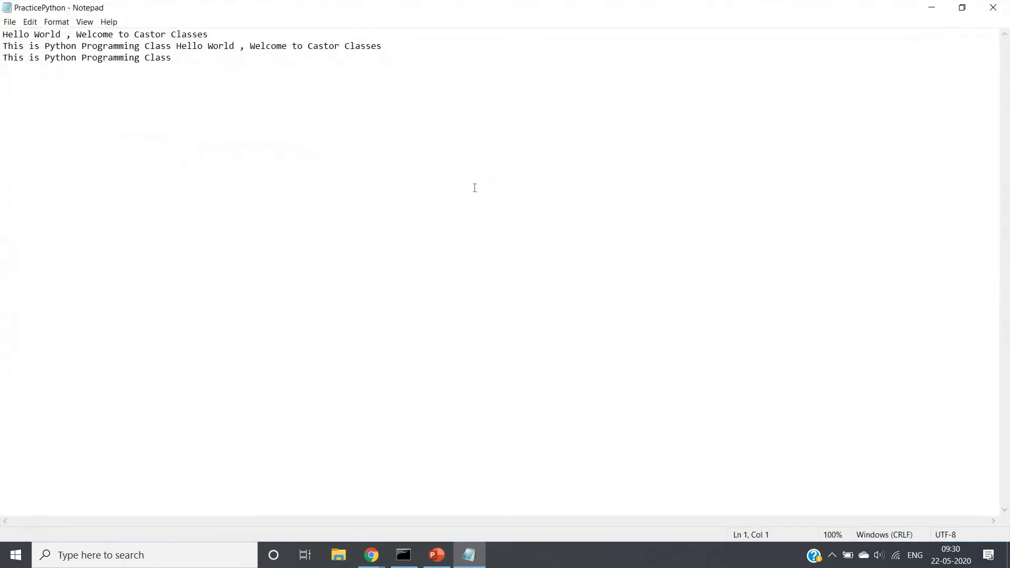
scroll(474, 187, up, 2)
scroll(474, 188, up, 3)
scroll(472, 178, up, 6)
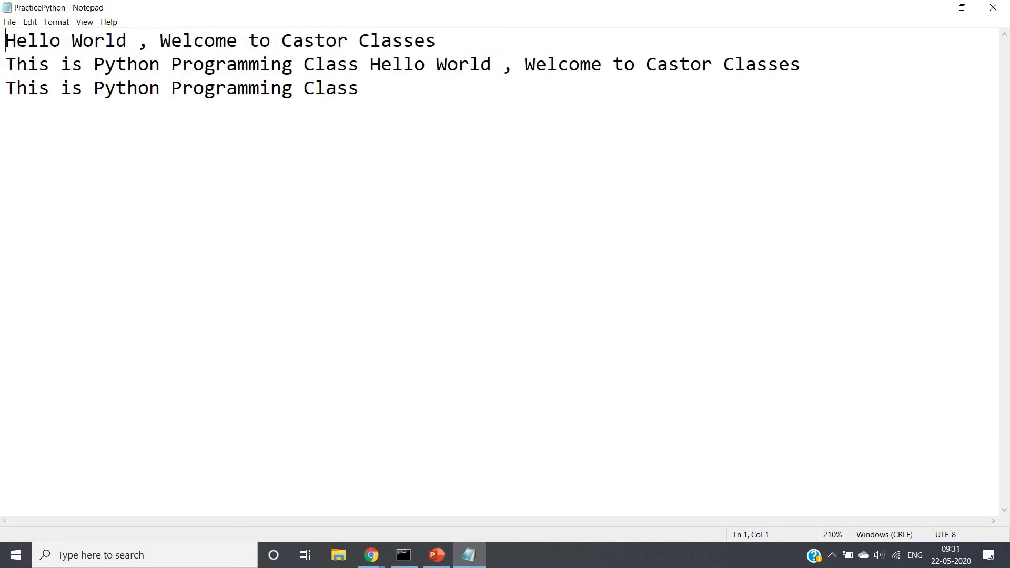
drag(6, 66, 361, 64)
click(360, 63)
drag(357, 69, 373, 69)
click(371, 65)
click(803, 67)
drag(2, 94, 377, 88)
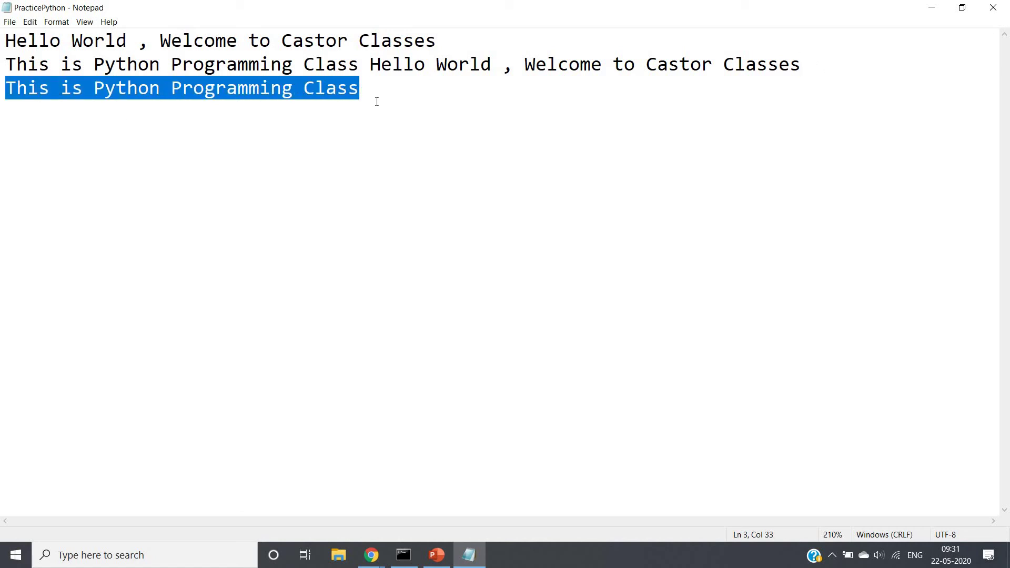
click(376, 101)
Bring the Jupyter notebook back to the front from the taskbar.
click(371, 555)
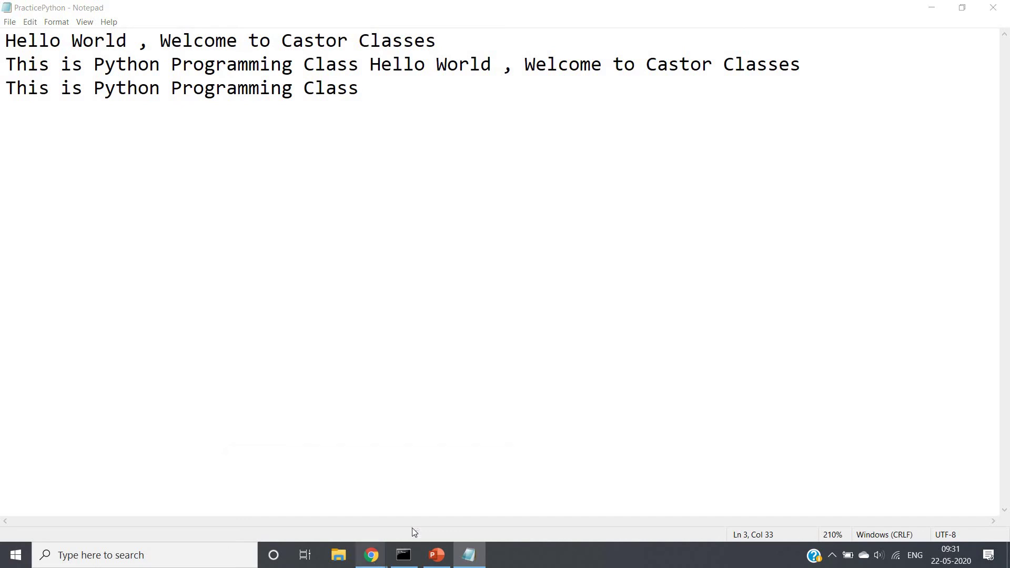
click(412, 528)
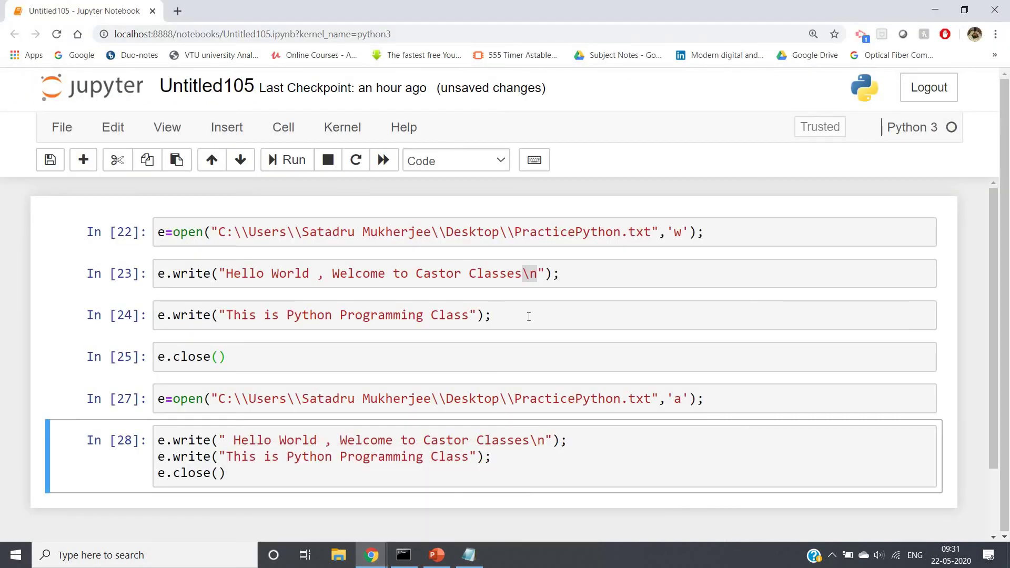
scroll(528, 317, down, 1)
click(575, 278)
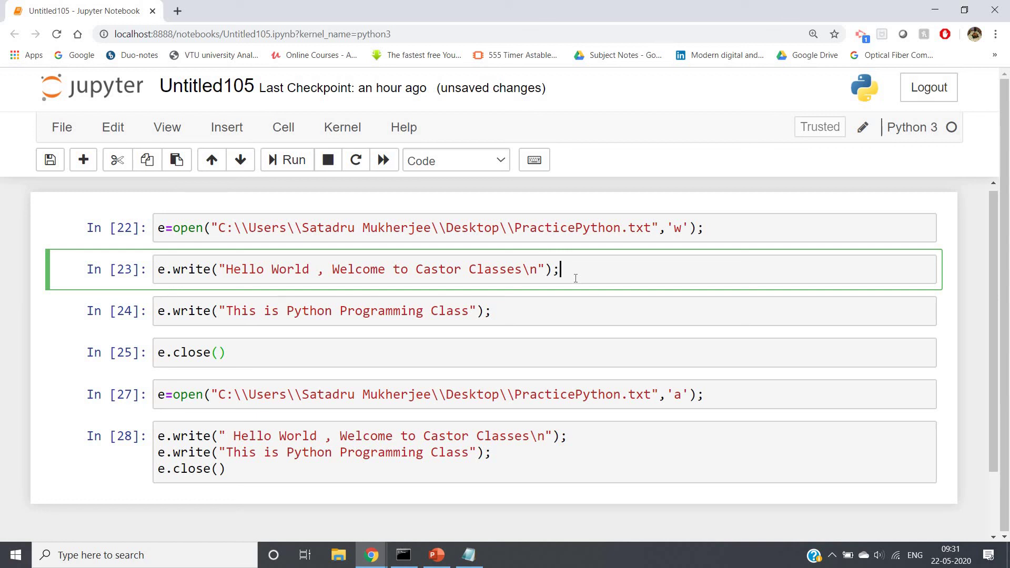
click(692, 395)
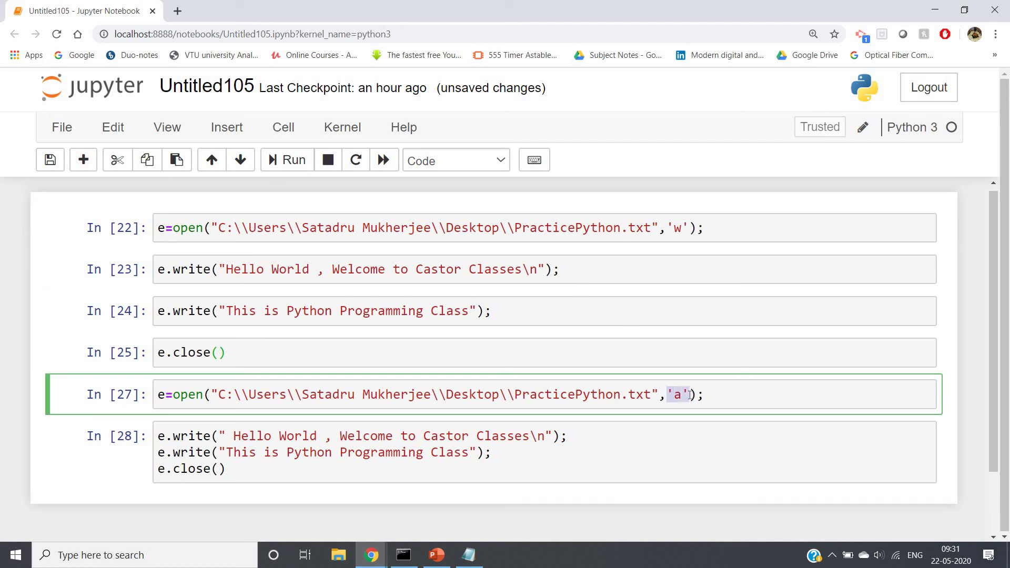
key(Right)
drag(172, 437, 212, 438)
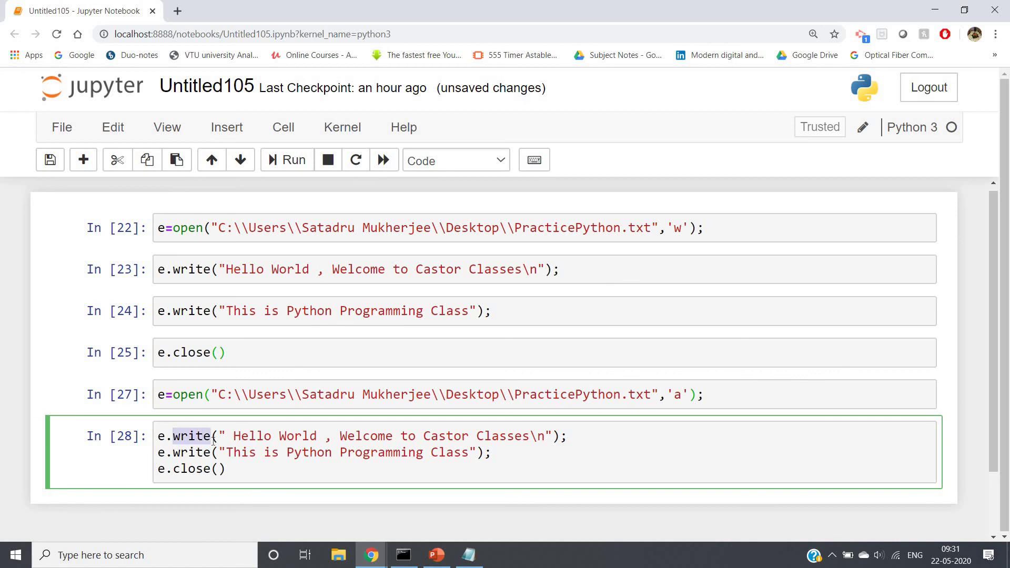